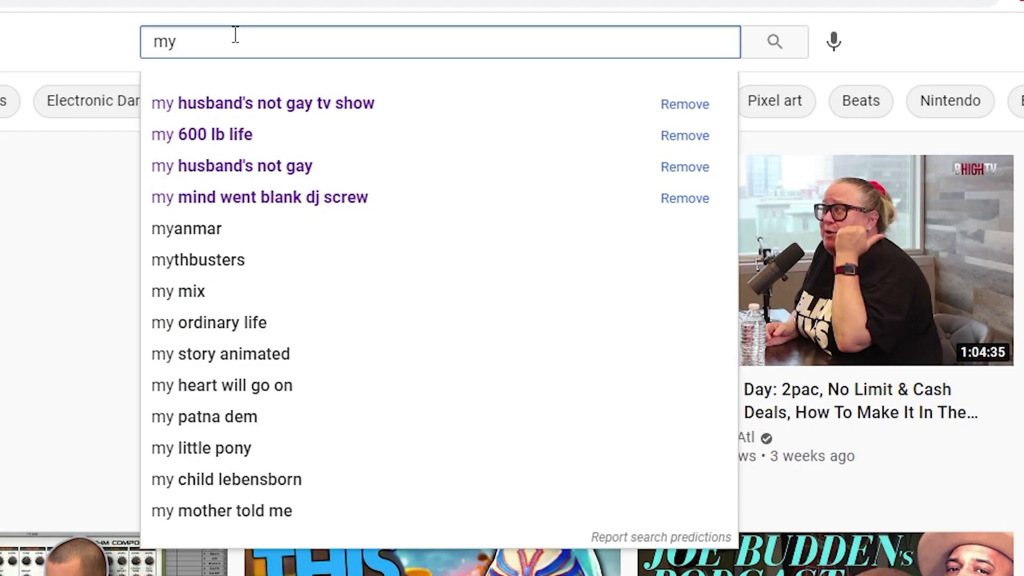
Step: Search YouTube for 'install python 3.7 environment windows 10'
{"action": "key", "text": "BackSpace"}
{"action": "key", "text": "BackSpace"}
{"action": "type", "text": "install "}
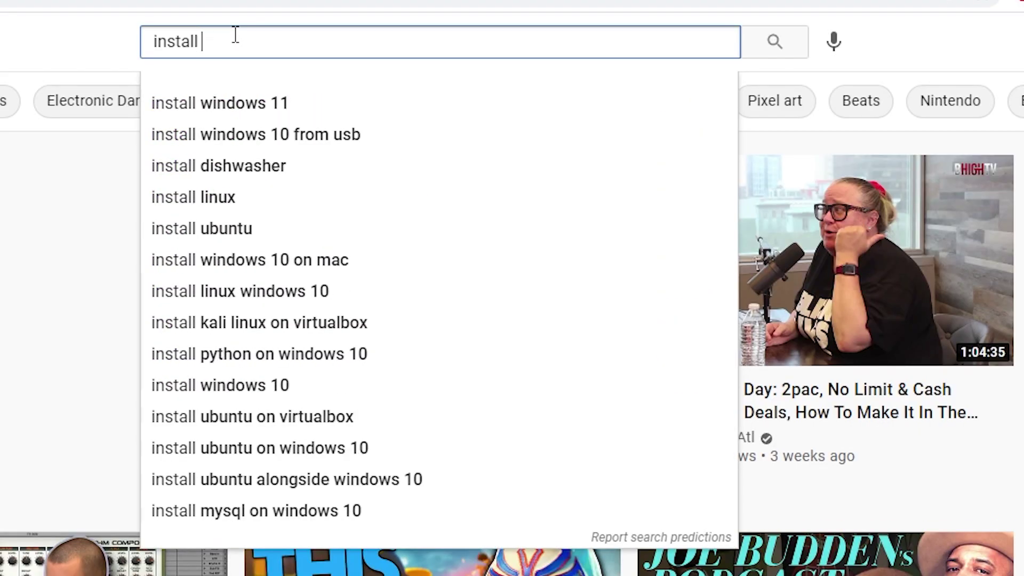
{"action": "type", "text": "python 3.7"}
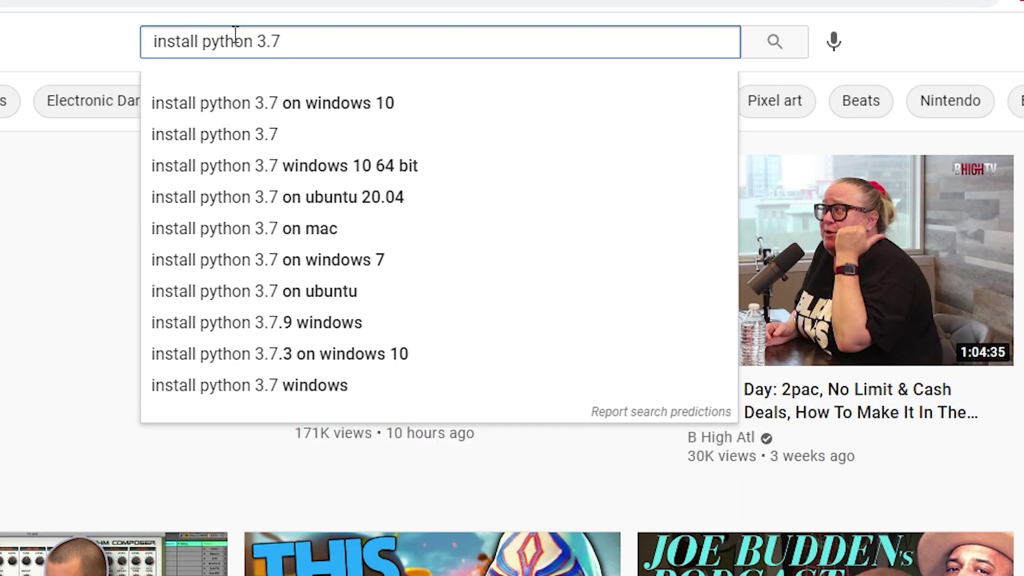
{"action": "type", "text": " envi"}
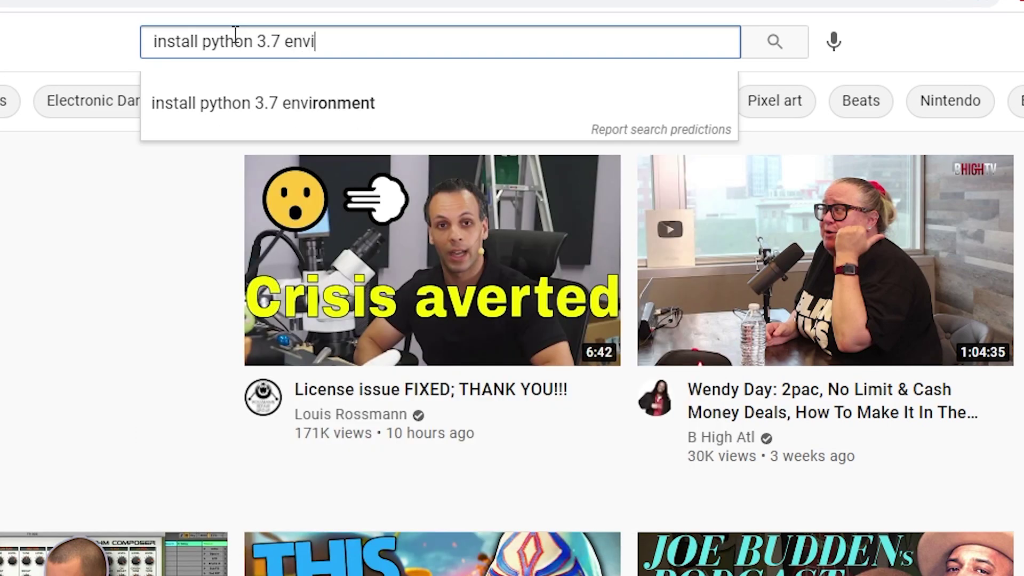
{"action": "type", "text": "ronment windows 10"}
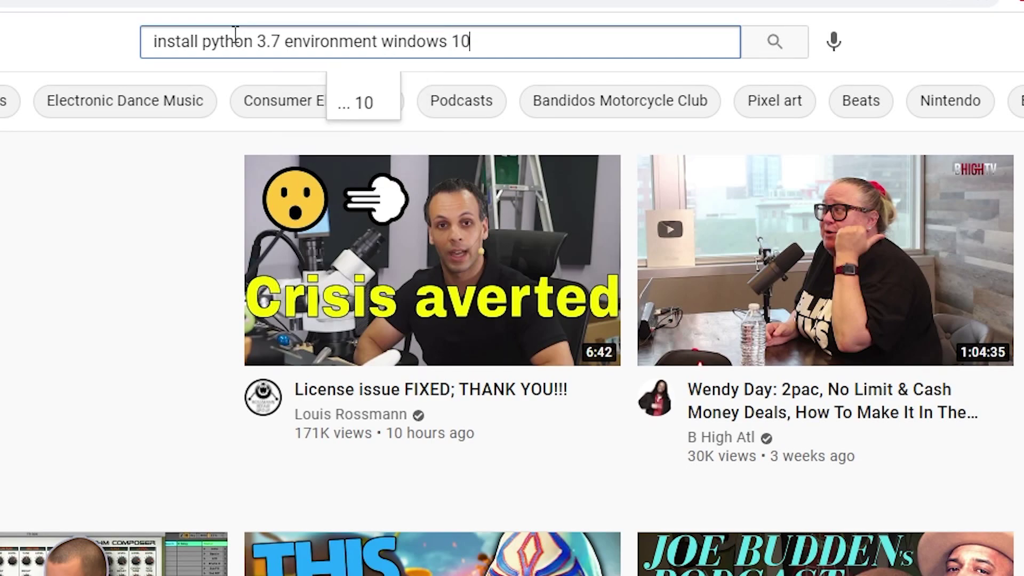
{"action": "key", "text": "Return"}
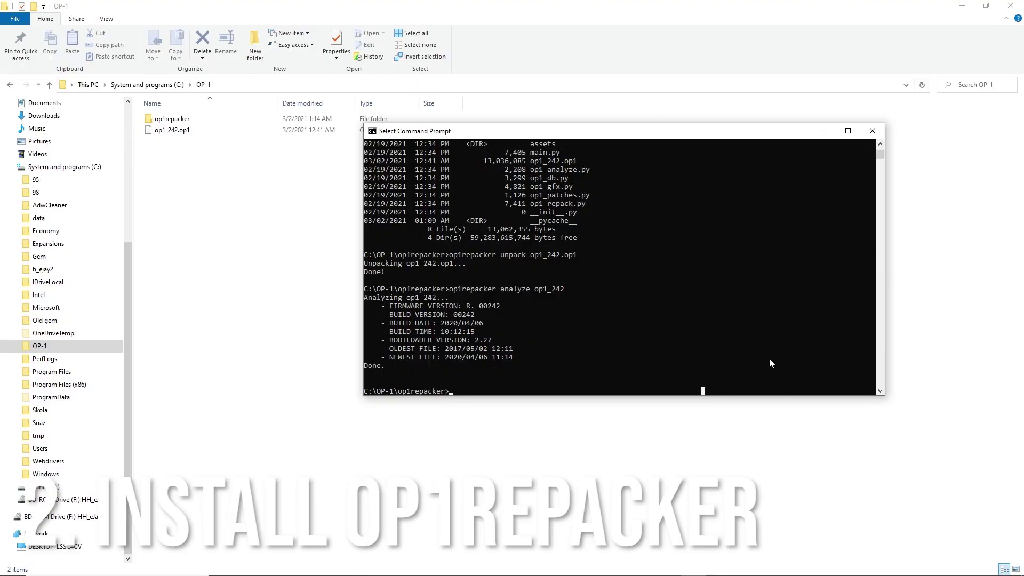
Step: Enter the command 'pip3 install op1repacker' at the prompt
{"action": "type", "text": "pip3 in"}
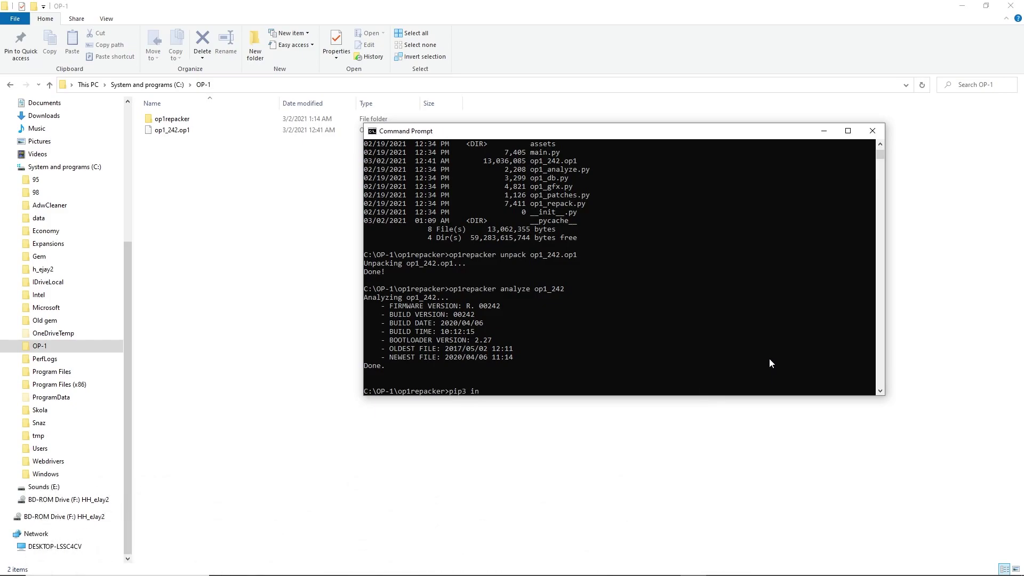
{"action": "type", "text": "stall op1repacker"}
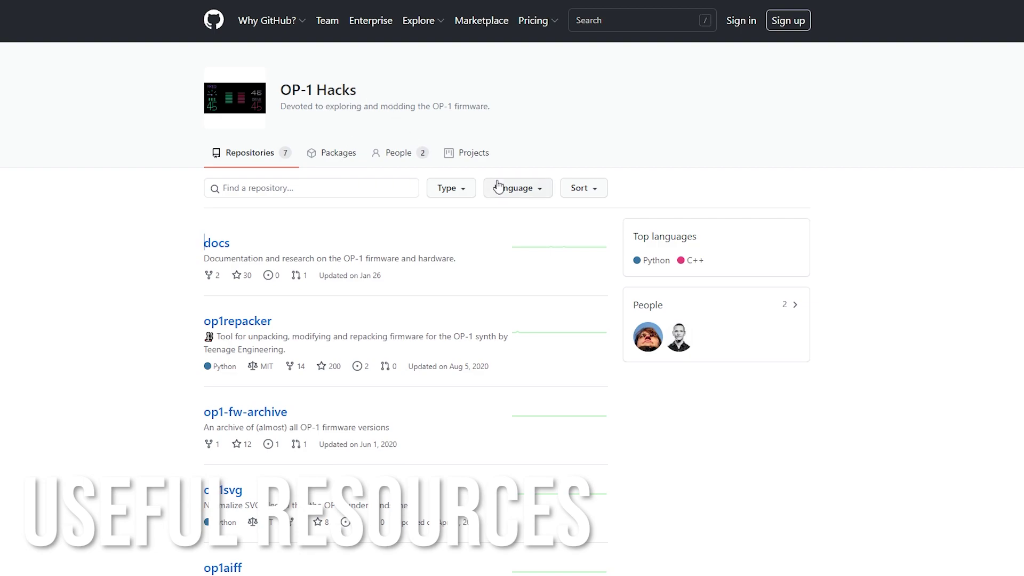
{"action": "scroll", "coordinate": [498, 187], "scroll_direction": "down", "scroll_amount": 3}
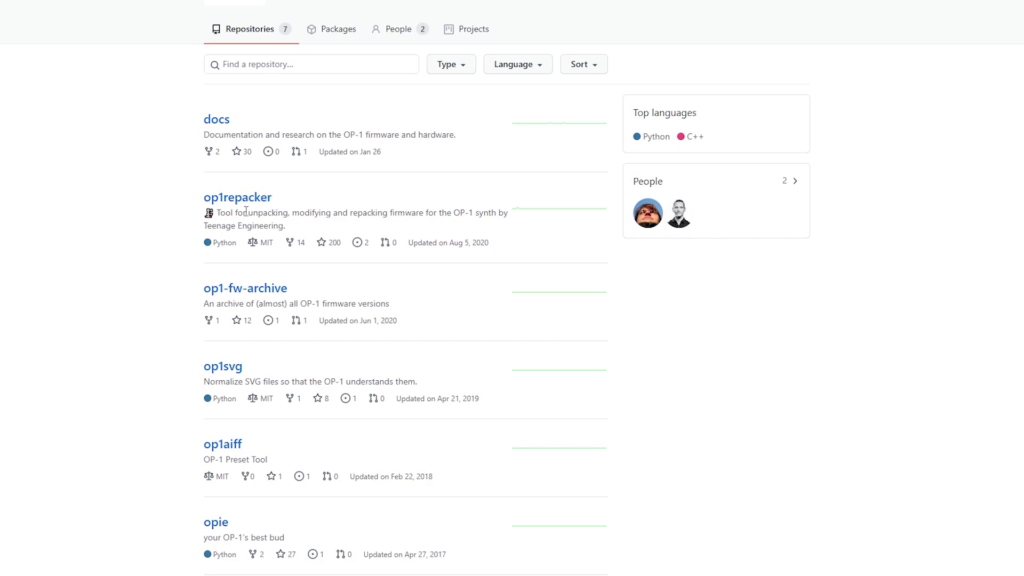
{"action": "scroll", "coordinate": [274, 254], "scroll_direction": "down", "scroll_amount": 3}
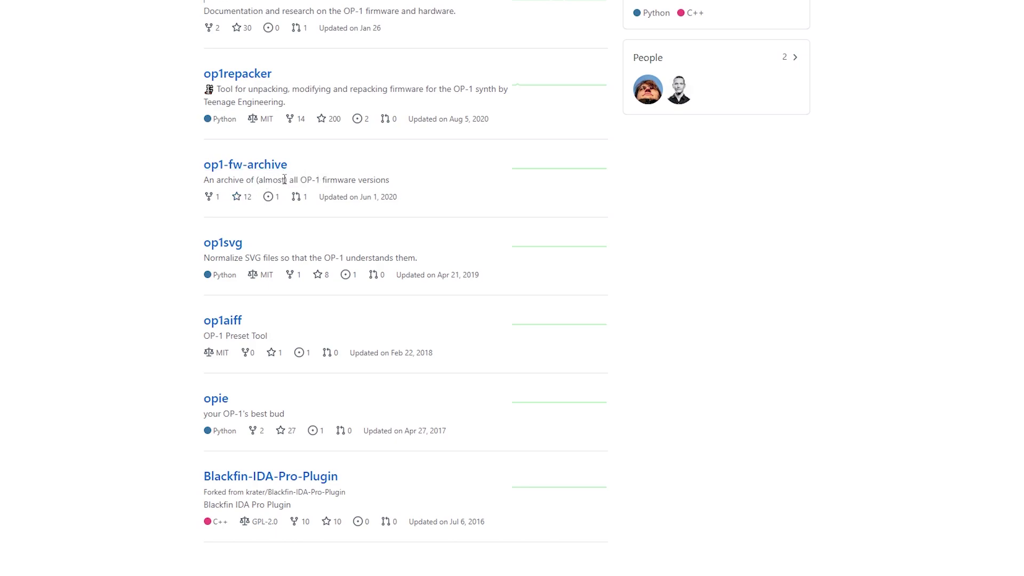
{"action": "left_click_drag", "start_coordinate": [389, 183], "coordinate": [276, 190]}
{"action": "scroll", "coordinate": [299, 288], "scroll_direction": "down", "scroll_amount": 1}
{"action": "left_click_drag", "start_coordinate": [268, 299], "coordinate": [235, 297]}
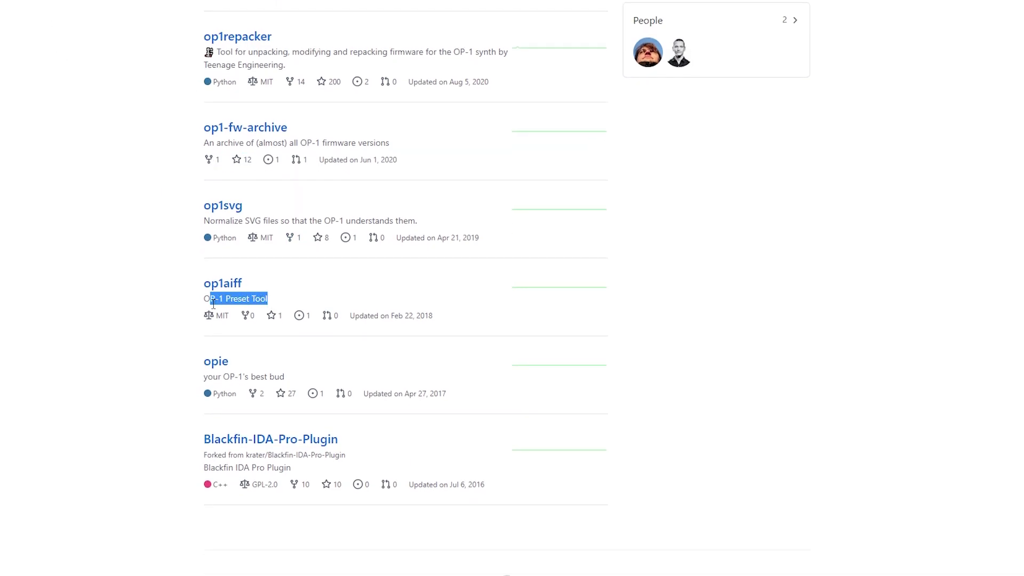
{"action": "left_click", "coordinate": [224, 297]}
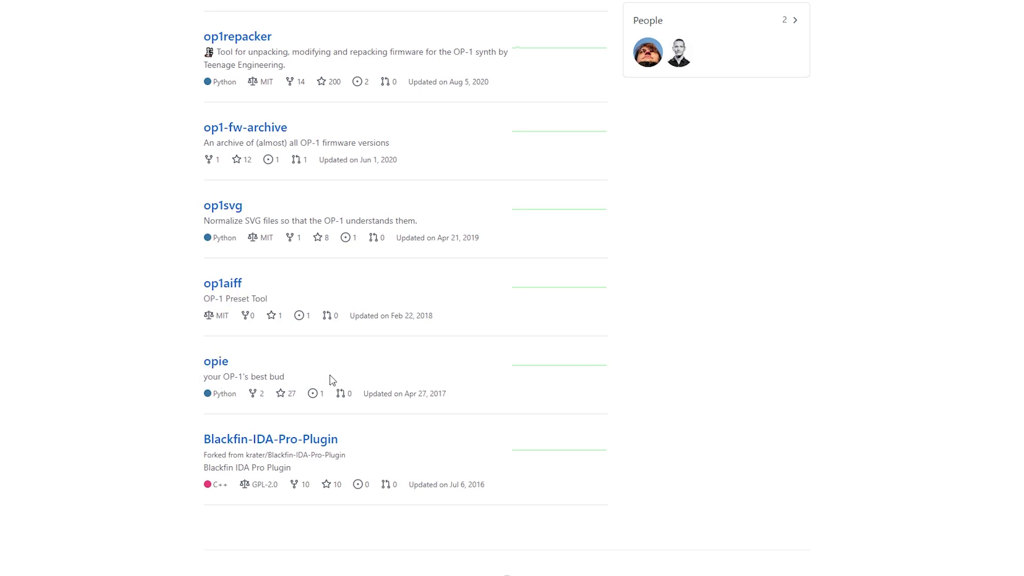
{"action": "scroll", "coordinate": [343, 430], "scroll_direction": "up", "scroll_amount": 5}
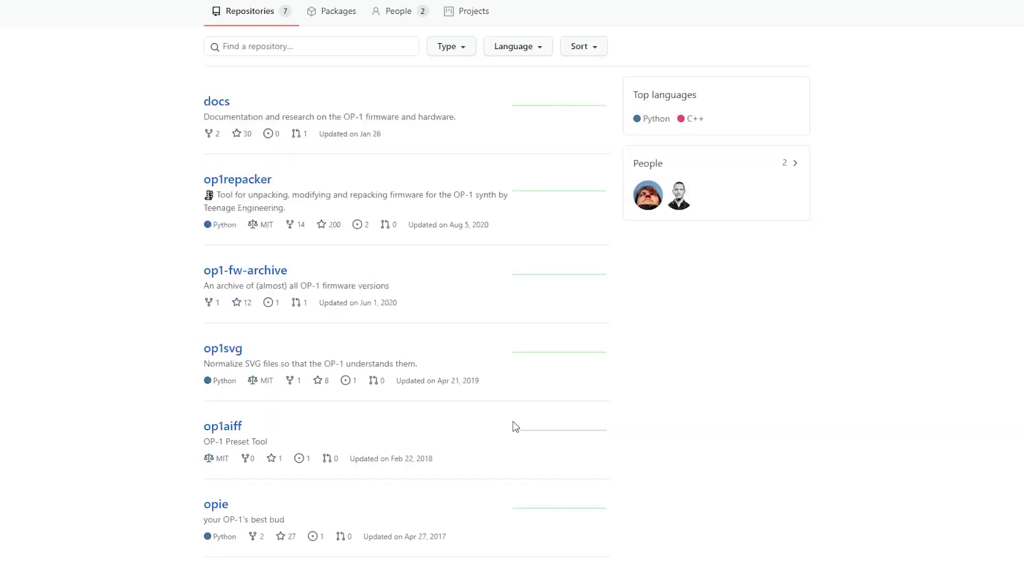
{"action": "mouse_move", "coordinate": [642, 353]}
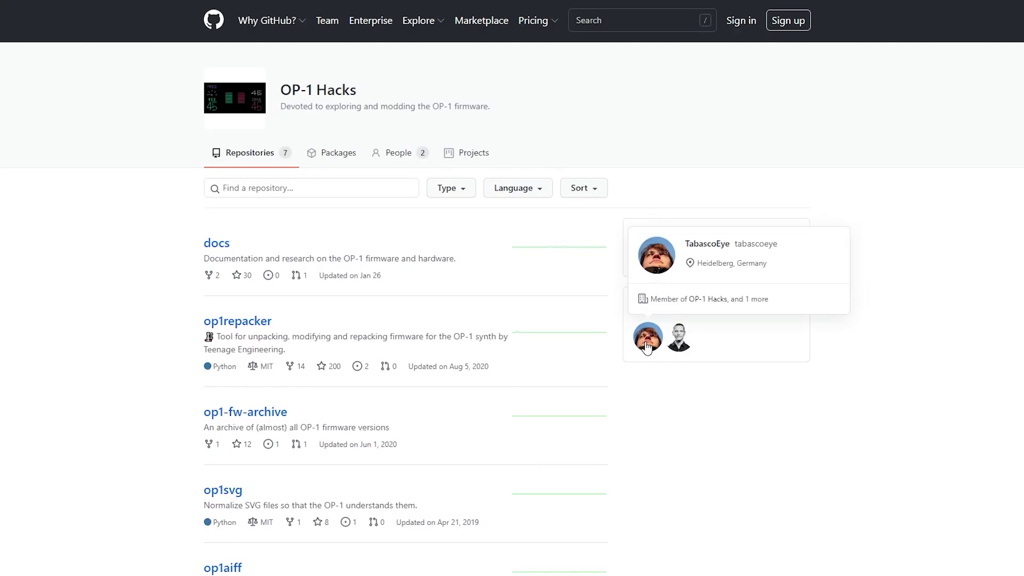
{"action": "mouse_move", "coordinate": [683, 346]}
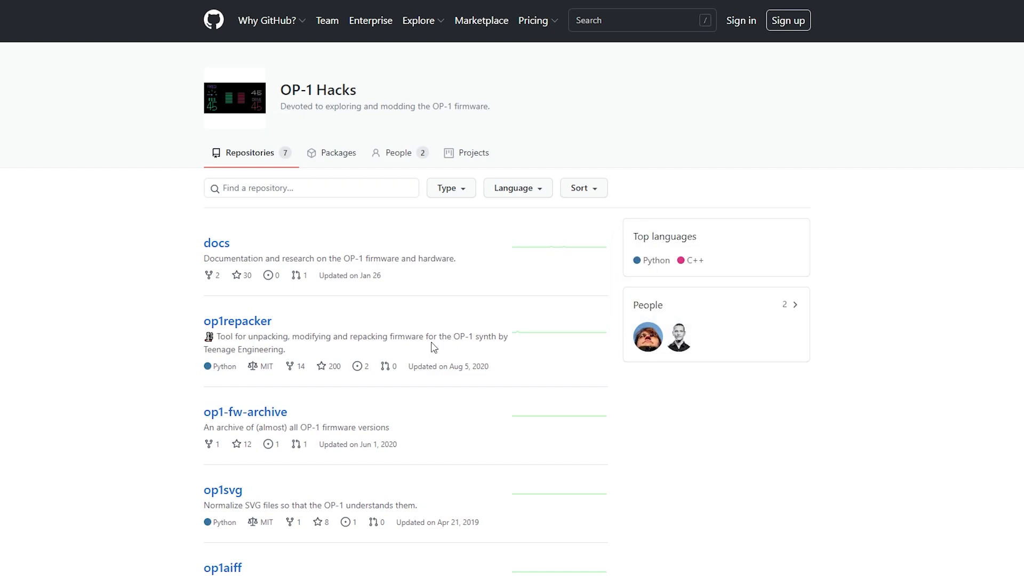
{"action": "scroll", "coordinate": [436, 347], "scroll_direction": "down", "scroll_amount": 2}
{"action": "scroll", "coordinate": [434, 393], "scroll_direction": "up", "scroll_amount": 2}
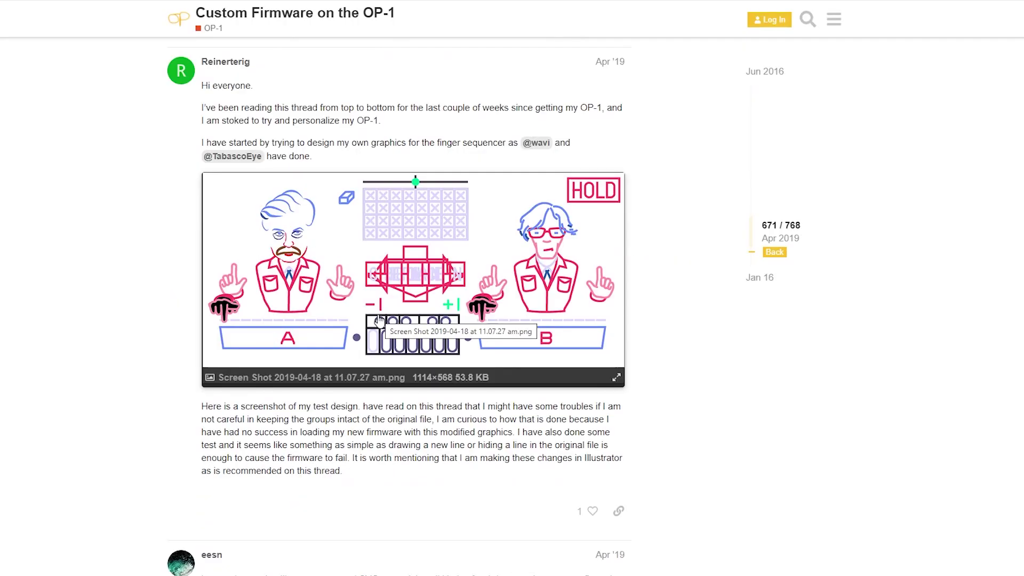
Step: Jump to the end of the Firmware Archive README and scroll back up to op1_241/op1_242
{"action": "scroll", "coordinate": [379, 320], "scroll_direction": "up", "scroll_amount": 8}
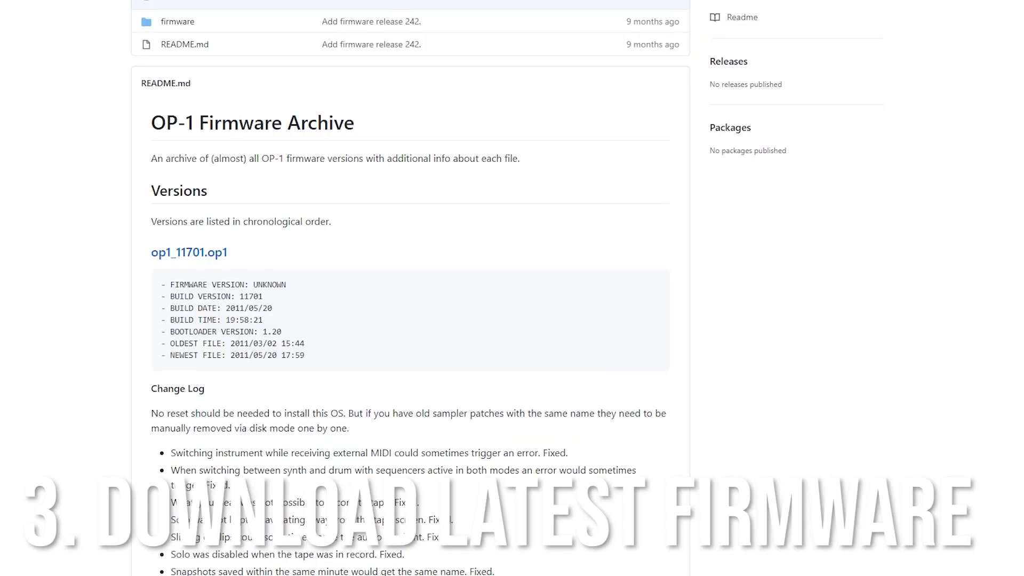
{"action": "key", "text": "End"}
{"action": "scroll", "coordinate": [411, 288], "scroll_direction": "up", "scroll_amount": 5}
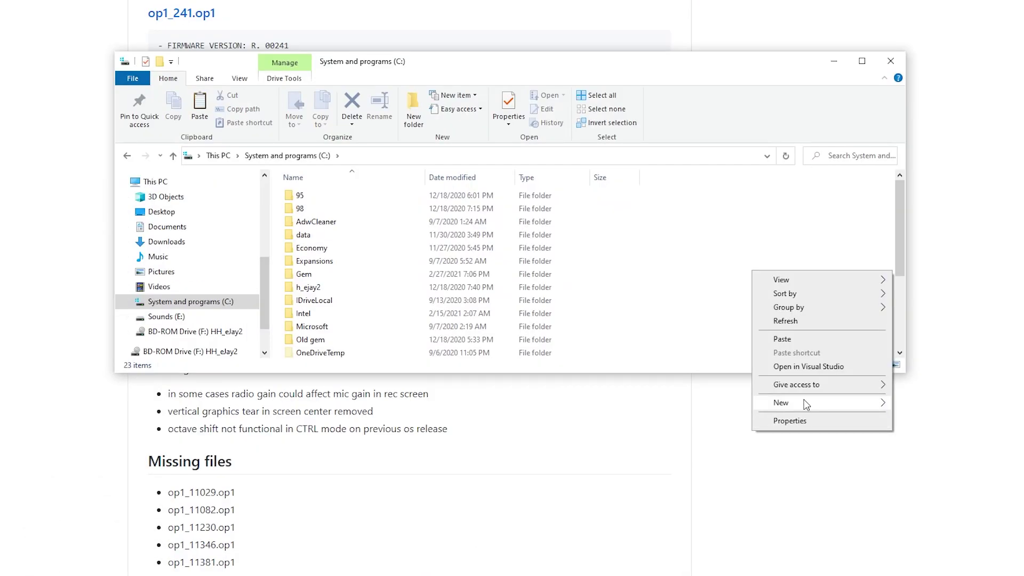
Step: Create a folder named OP-1 on drive C and paste op1_242.op1 into it
{"action": "mouse_move", "coordinate": [811, 407]}
{"action": "left_click", "coordinate": [857, 408]}
{"action": "type", "text": "OP-1"}
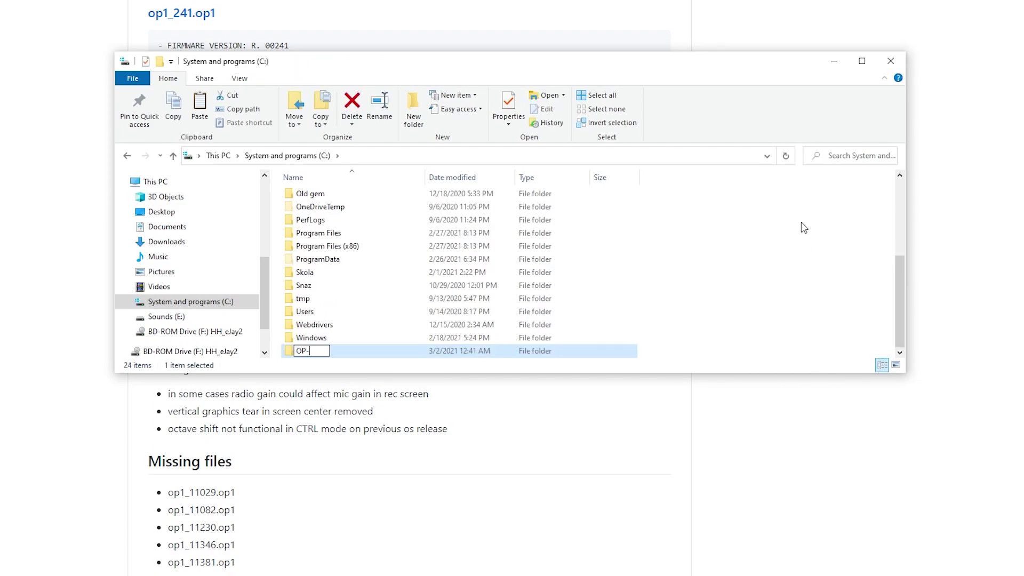
{"action": "key", "text": "Return"}
{"action": "key", "text": "Return"}
{"action": "key", "text": "ctrl+v"}
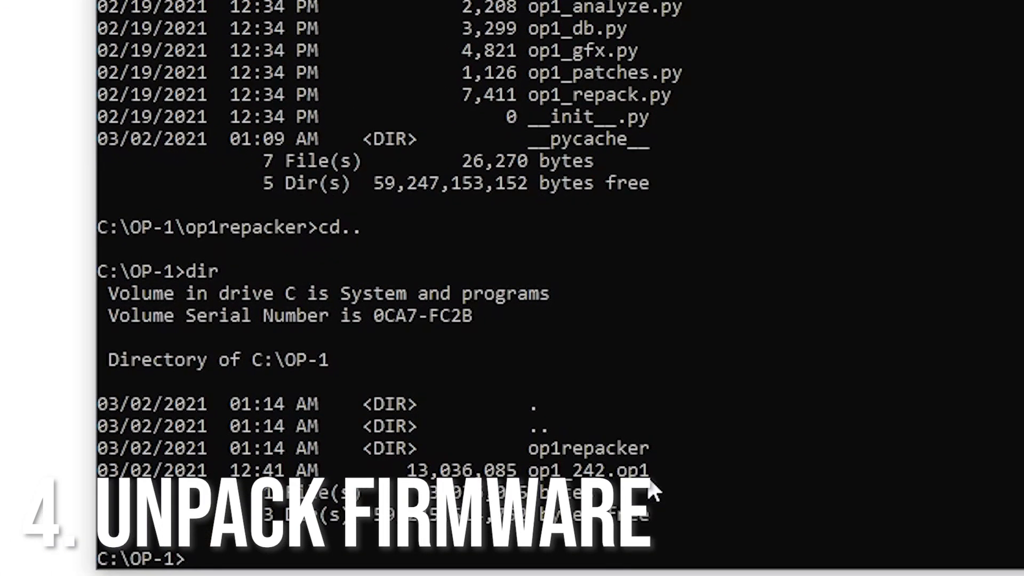
Step: Unpack the firmware with 'op1repacker unpack op1_242.op1', fixing the missing .op1 extension
{"action": "type", "text": "op1repacker unpac"}
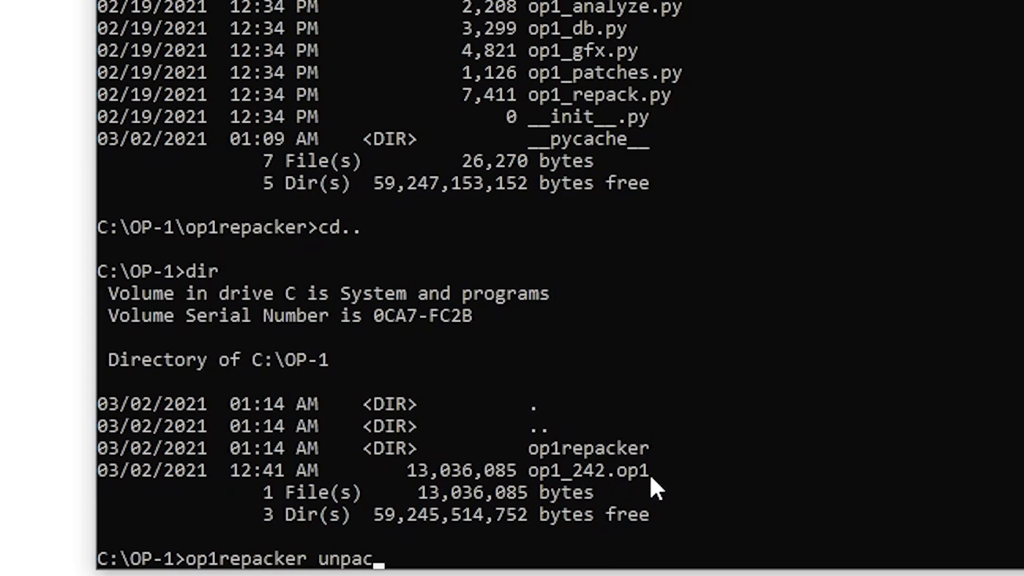
{"action": "type", "text": "k op1_242"}
{"action": "key", "text": "Return"}
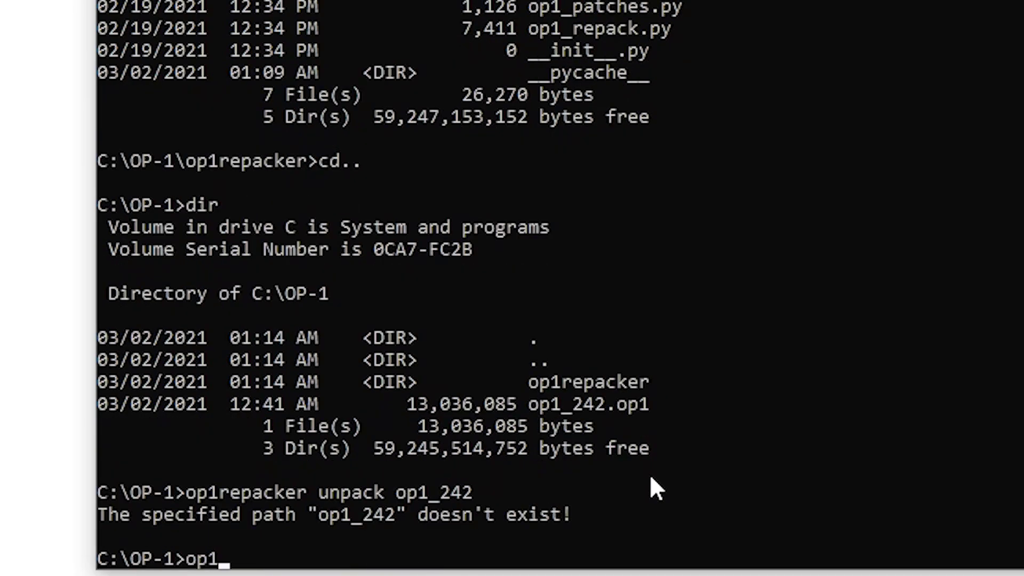
{"action": "key", "text": "Up"}
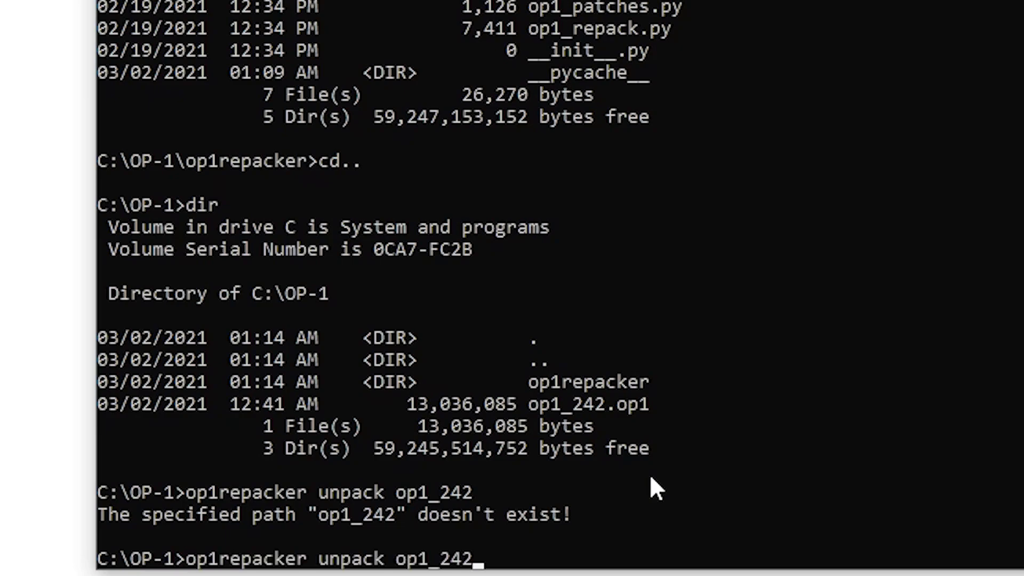
{"action": "type", "text": ".op1"}
{"action": "key", "text": "Return"}
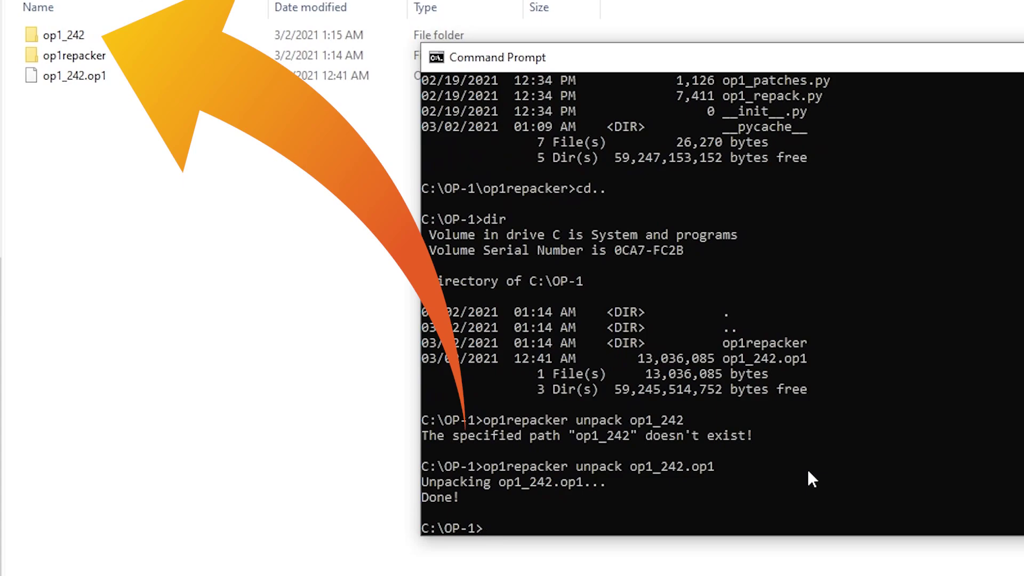
Step: Run 'op1repacker analyze op1_242' to show firmware version 00242
{"action": "type", "text": "op1repac"}
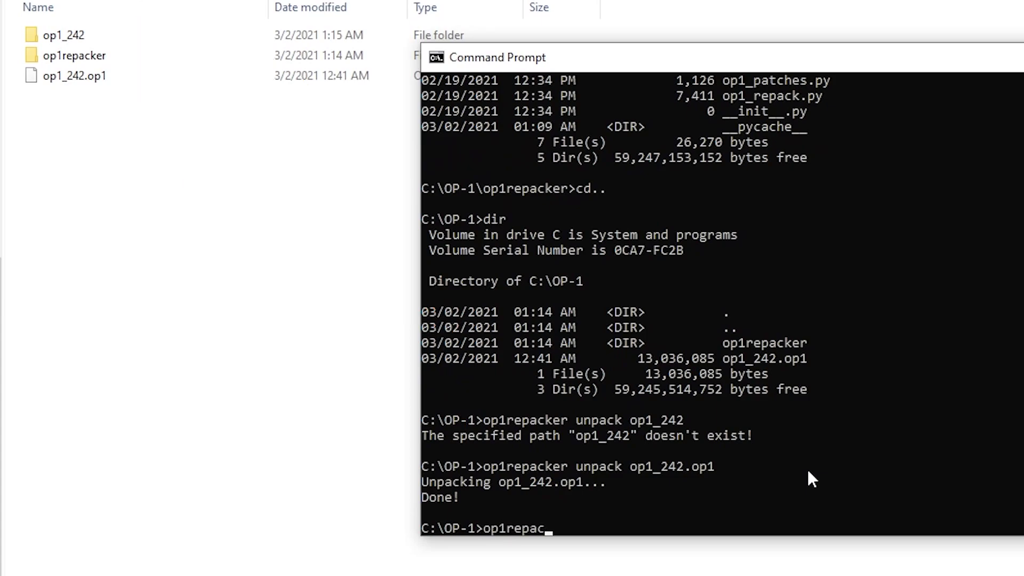
{"action": "type", "text": "op1_242"}
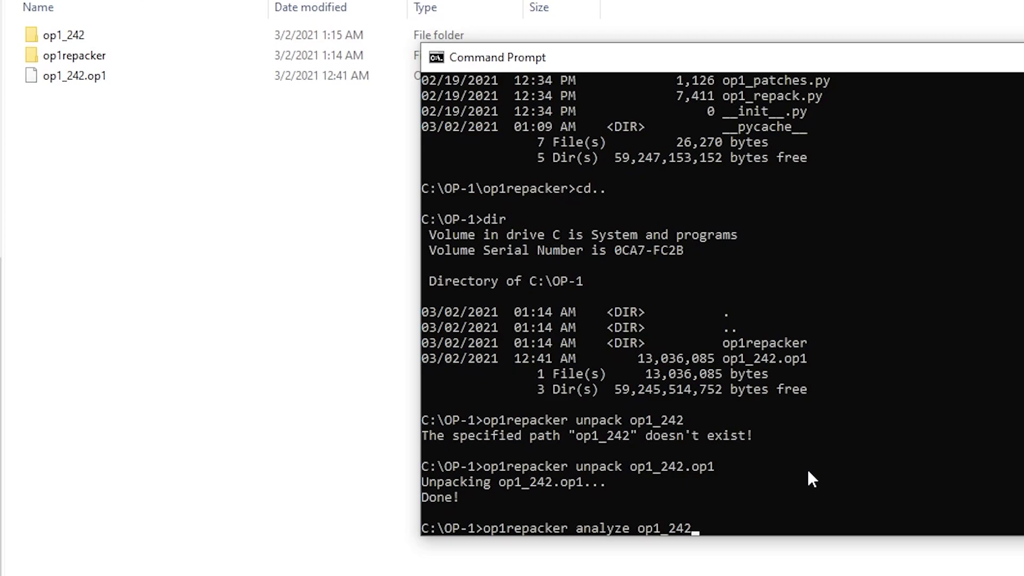
{"action": "key", "text": "Return"}
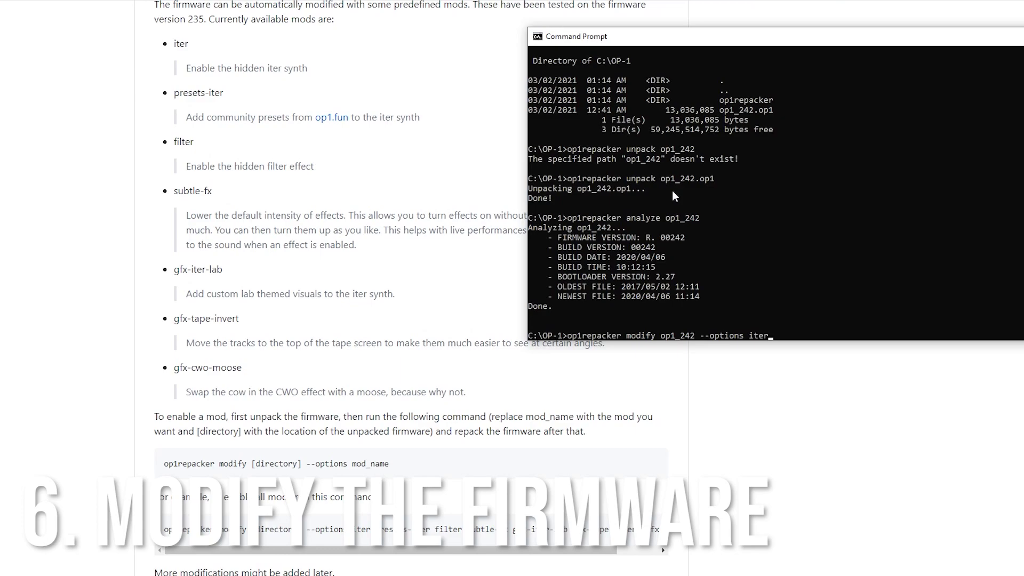
Step: Modify op1_242 with iter, filter, subtle_fx, gfx-iter-lab, gfx-tape-invert, gfx-cwo-moose, then repack it
{"action": "type", "text": "ilter"}
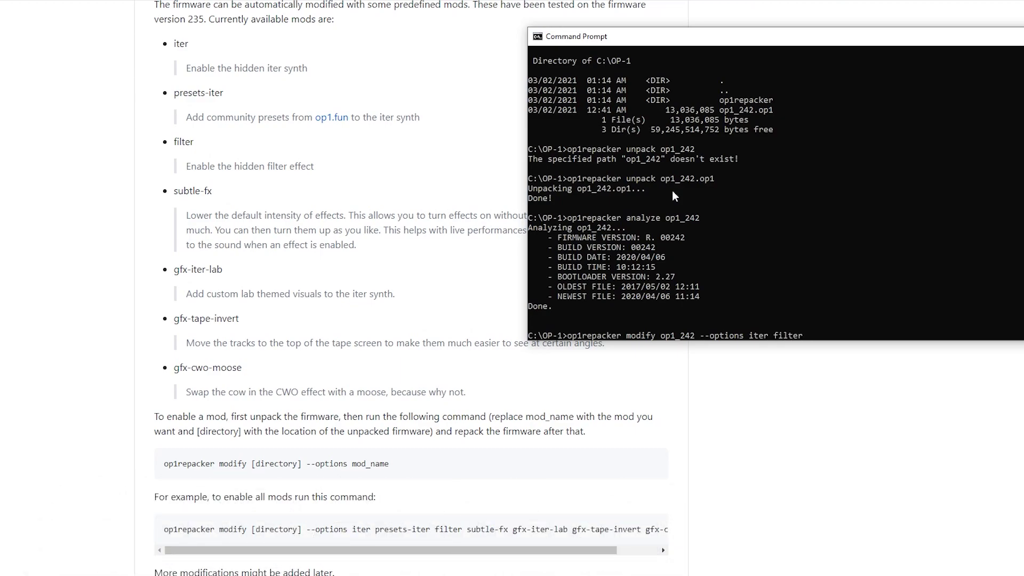
{"action": "type", "text": " subtle_fx gfx-iter-lab"}
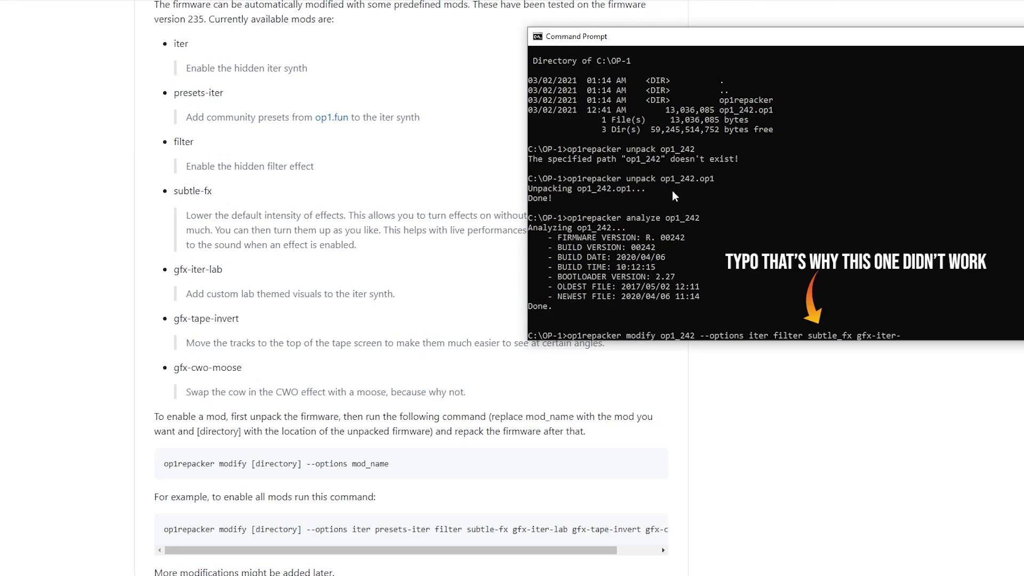
{"action": "type", "text": " gfx-tape-invert gfx-cwo-moose"}
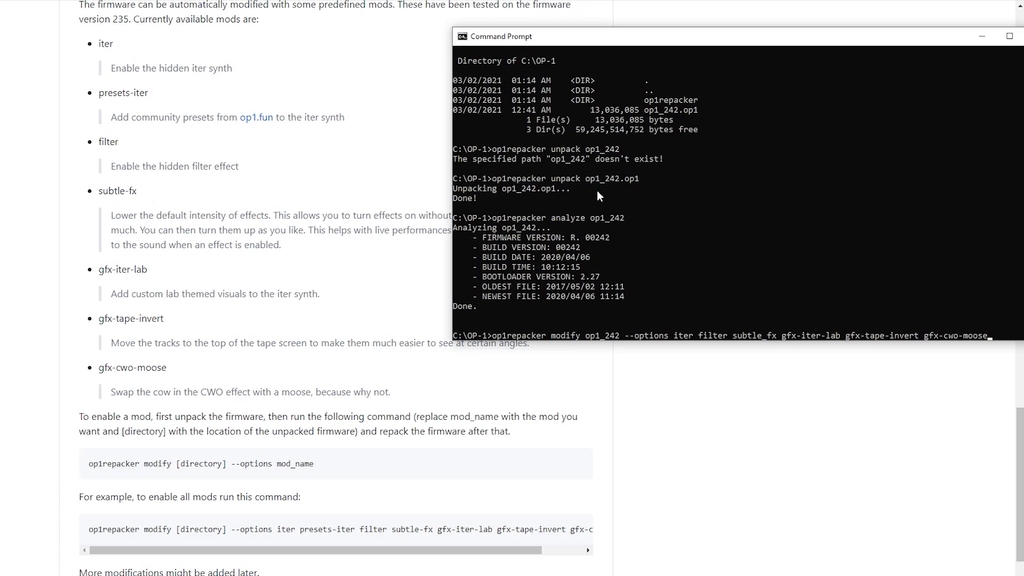
{"action": "key", "text": "Return"}
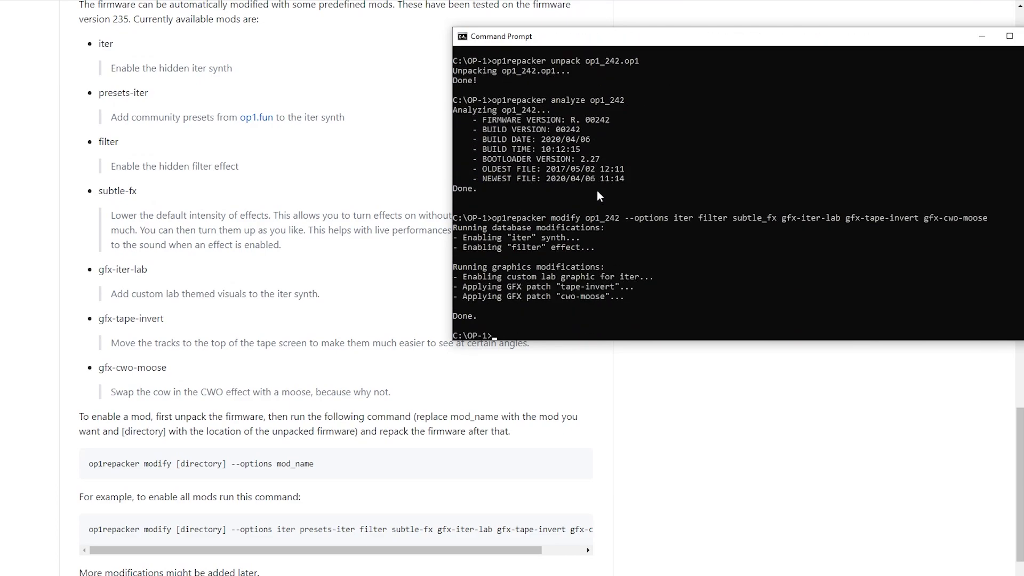
{"action": "type", "text": "op1re"}
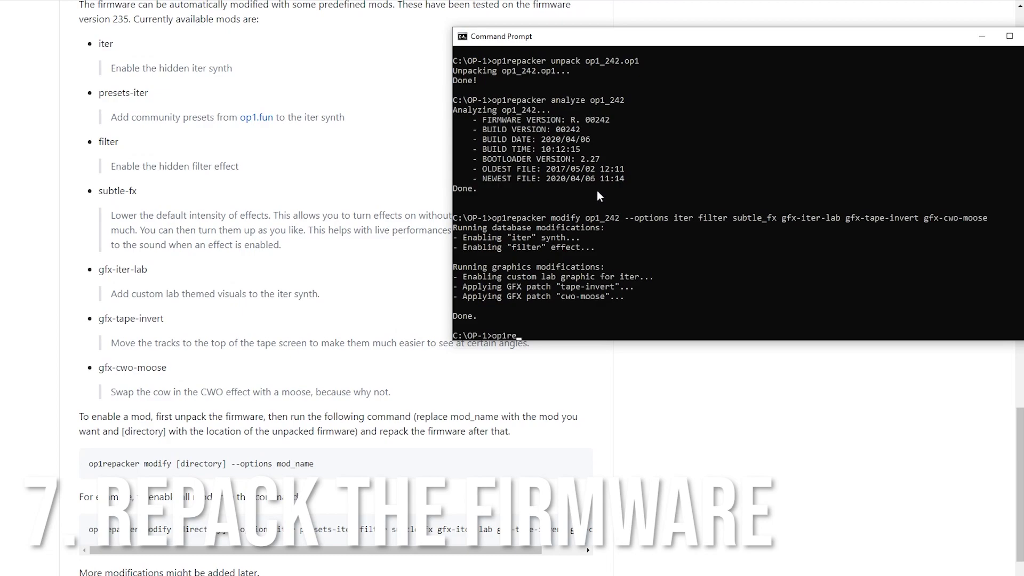
{"action": "type", "text": "packer repack "}
{"action": "type", "text": "op1"}
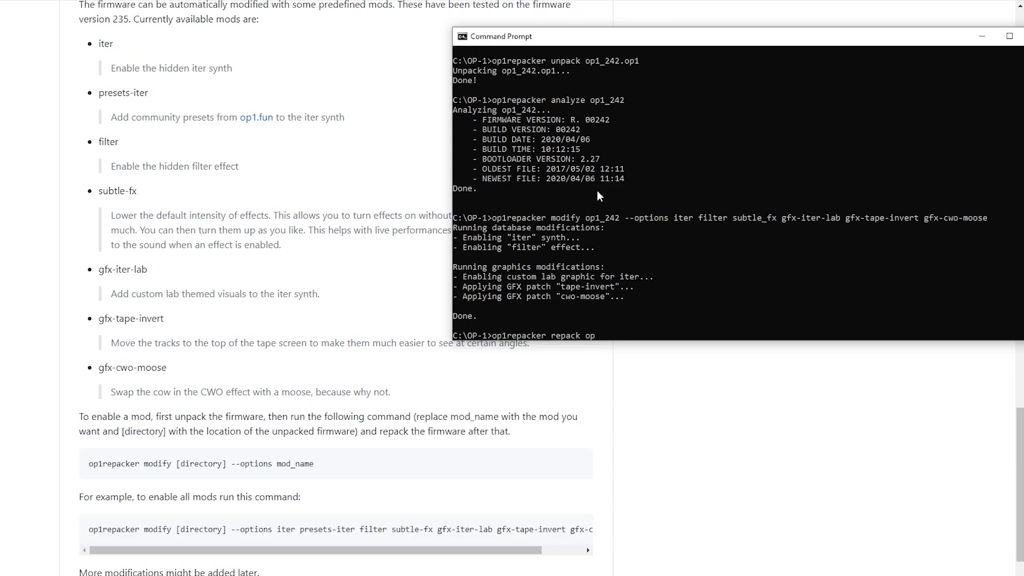
{"action": "type", "text": "_242"}
{"action": "key", "text": "Return"}
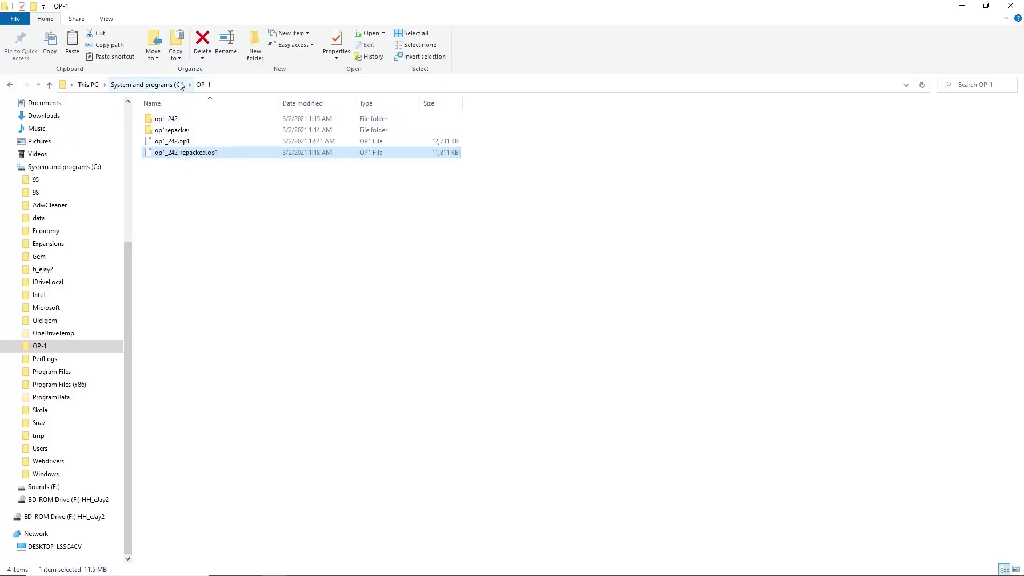
Step: Paste op1_242-repacked.op1 into the root of C:, granting administrator permission, and begin renaming it
{"action": "left_click", "coordinate": [176, 85]}
{"action": "key", "text": "ctrl+v"}
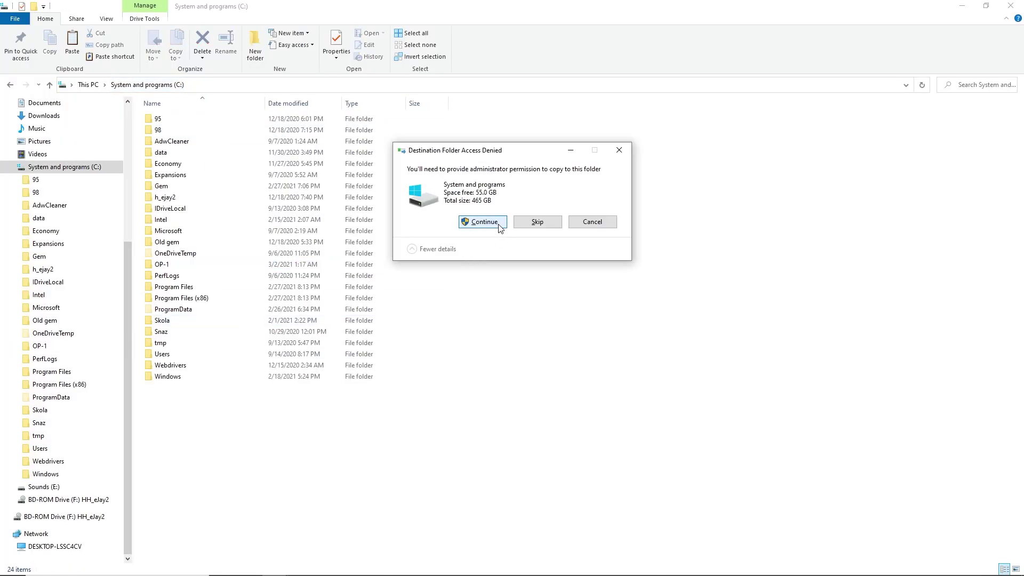
{"action": "left_click", "coordinate": [500, 225]}
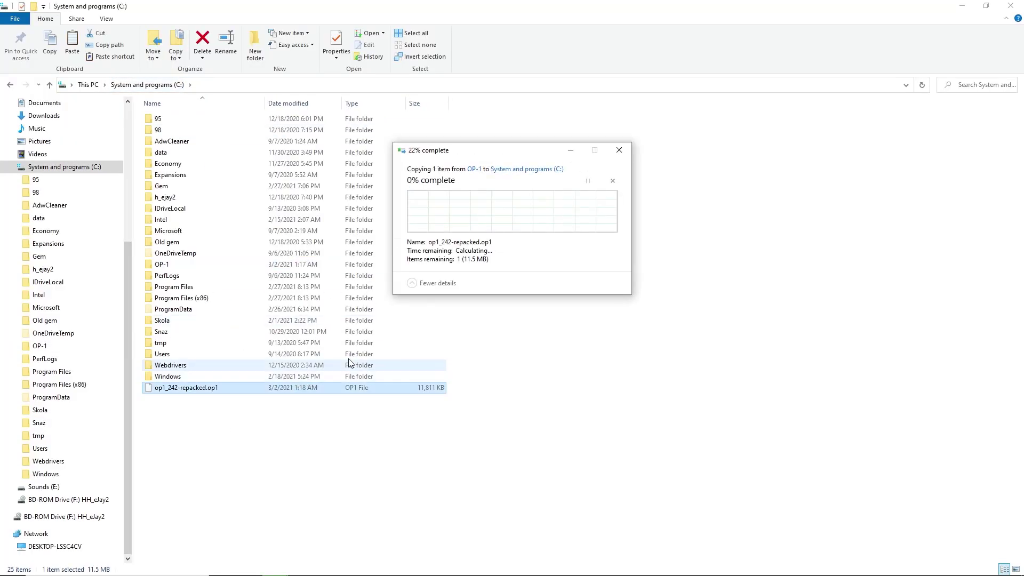
{"action": "left_click", "coordinate": [204, 389]}
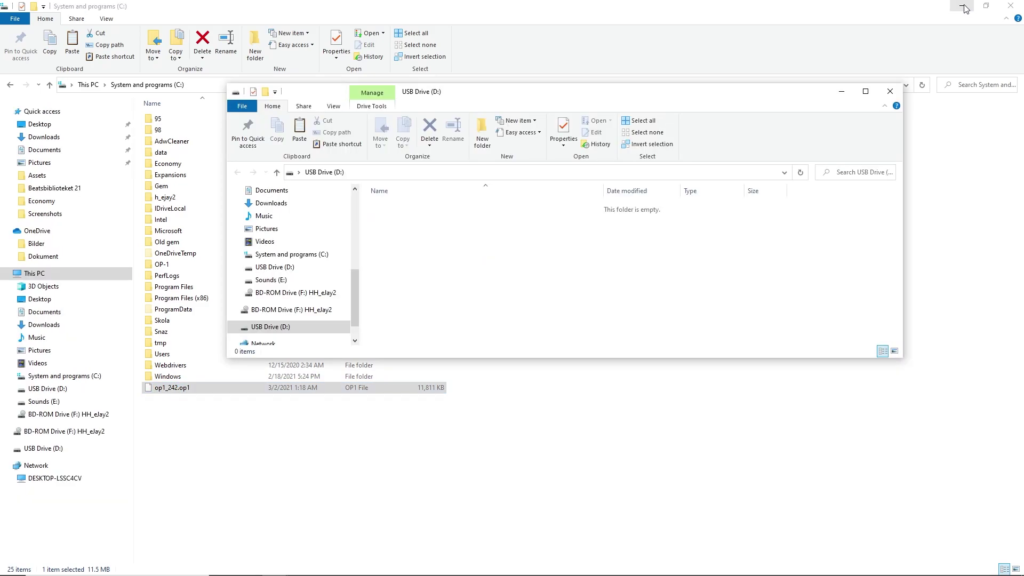
Step: Paste op1_242.op1 onto USB Drive (D:), then eject the drive safely
{"action": "left_click", "coordinate": [201, 388]}
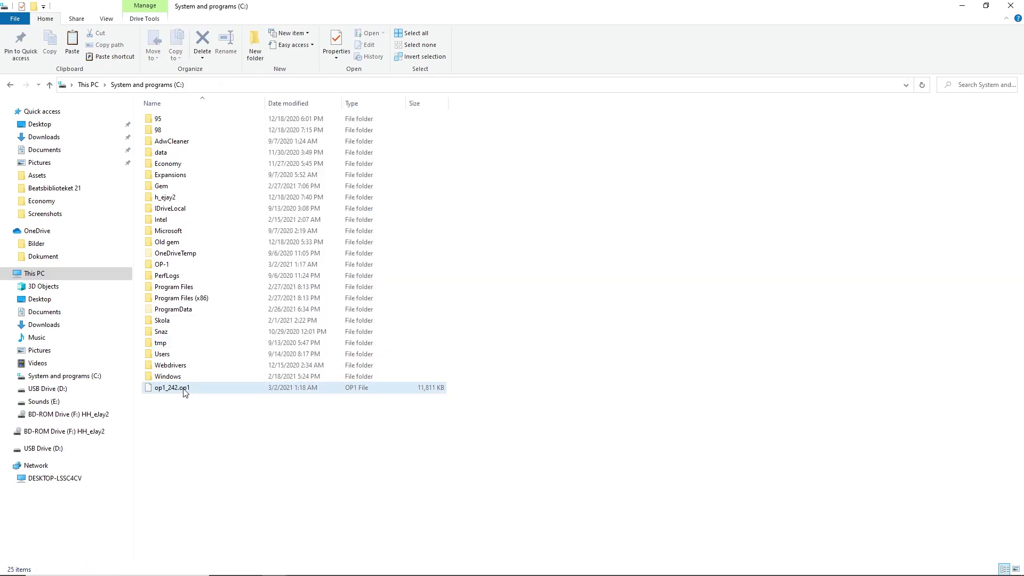
{"action": "scroll", "coordinate": [291, 300], "scroll_direction": "down", "scroll_amount": 1}
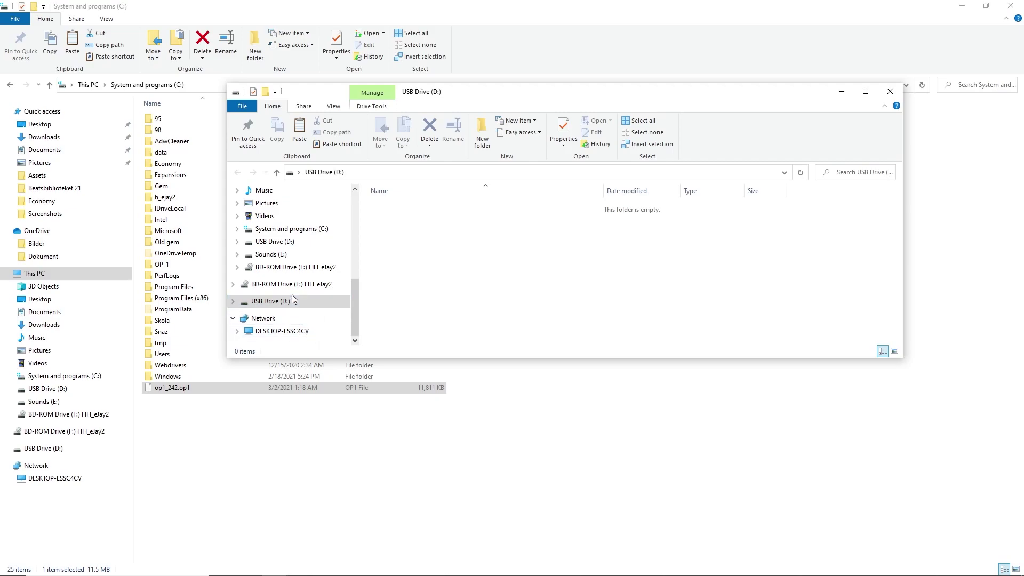
{"action": "left_click", "coordinate": [292, 299]}
{"action": "key", "text": "ctrl+v"}
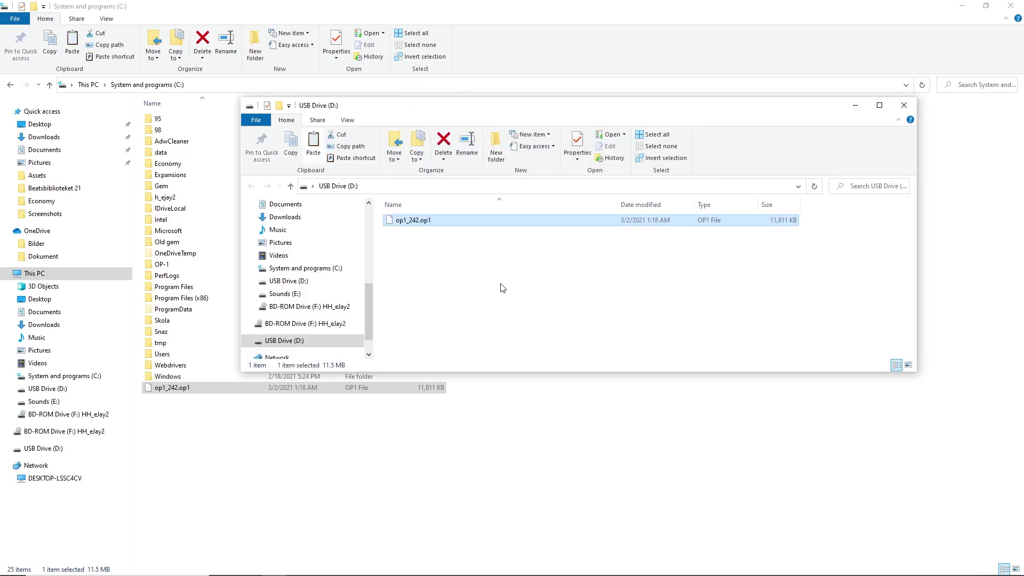
{"action": "right_click", "coordinate": [275, 341]}
{"action": "left_click", "coordinate": [302, 204]}
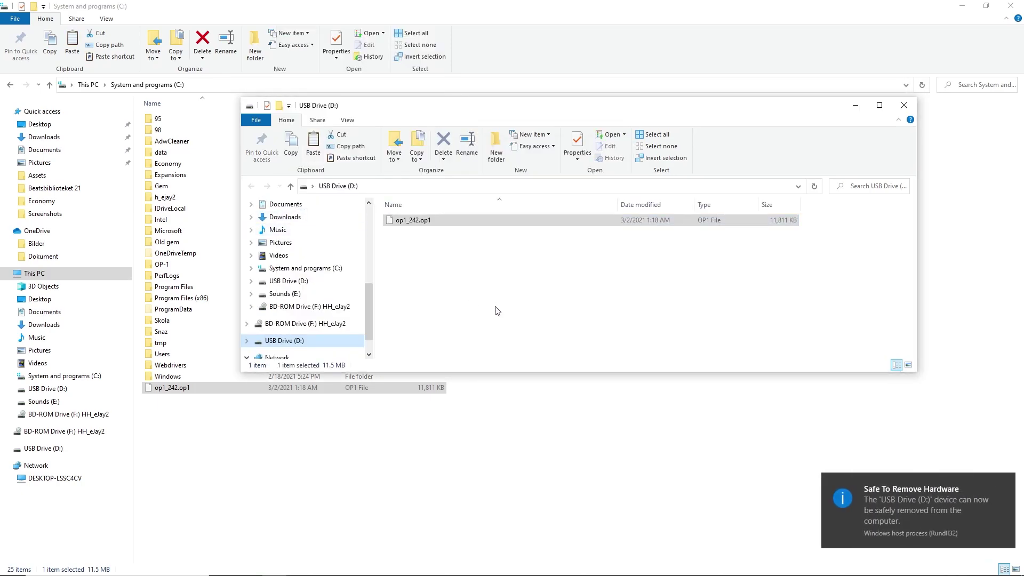